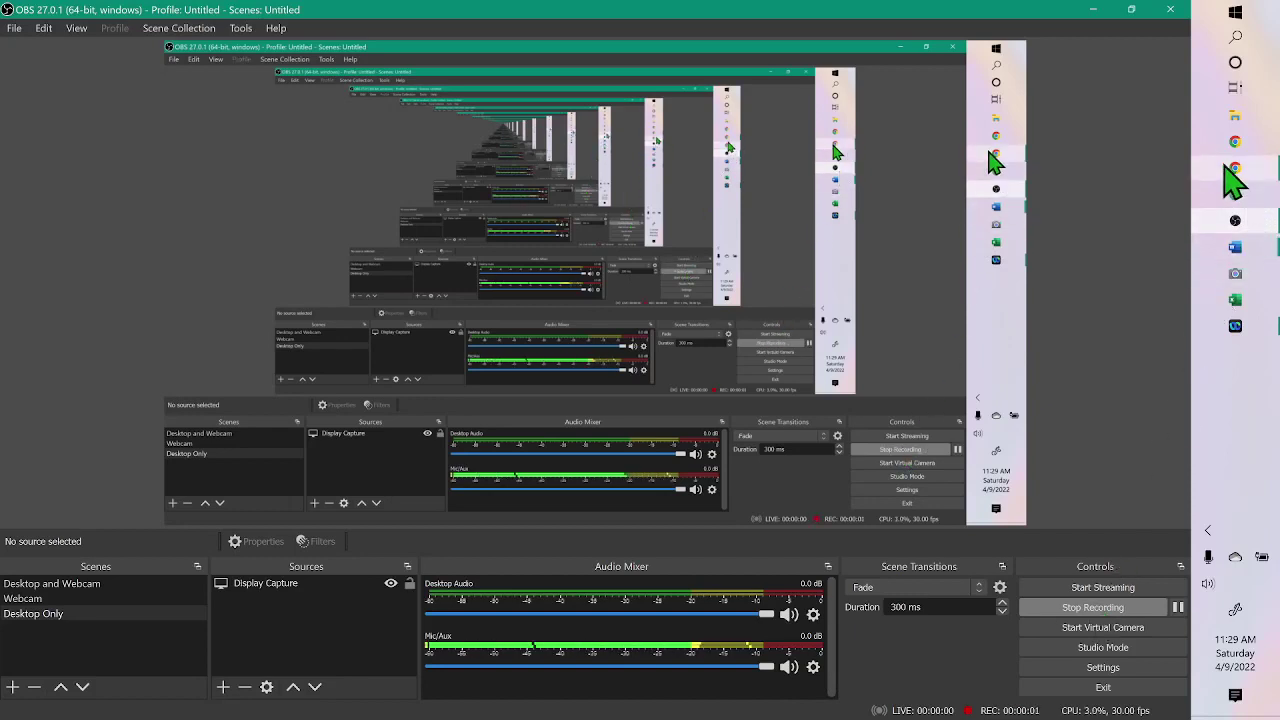
Bring the MyOpenMath question with the eleven-value data set into view in the browser.
left_click(1228, 167)
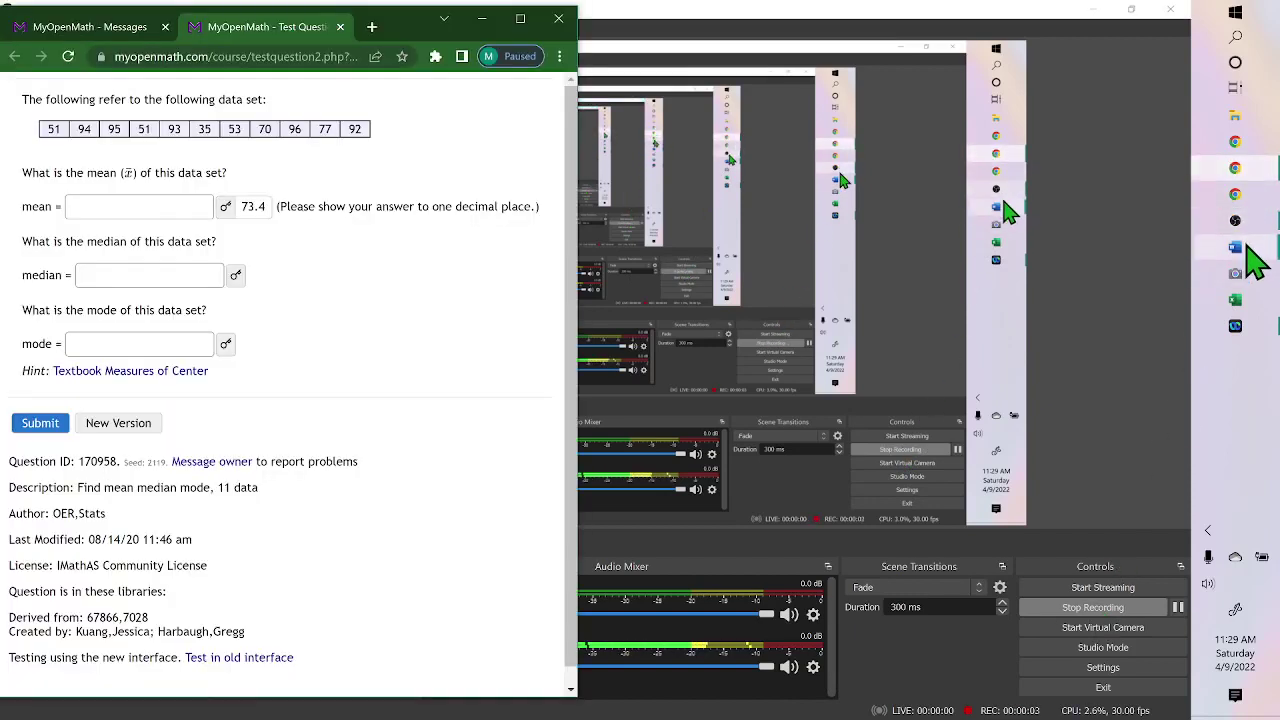
Bring Document2 forward, select the middle value 77, and place the cursor after the median definition.
mouse_move(1247, 248)
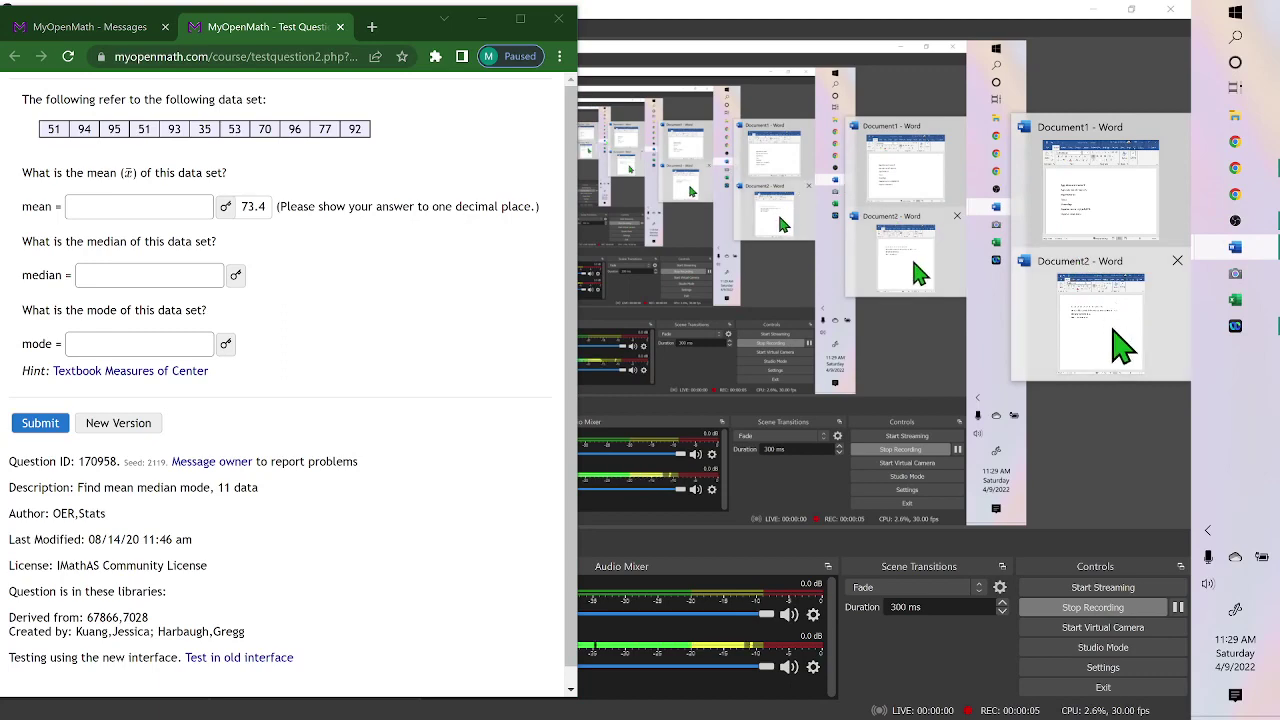
left_click(1113, 330)
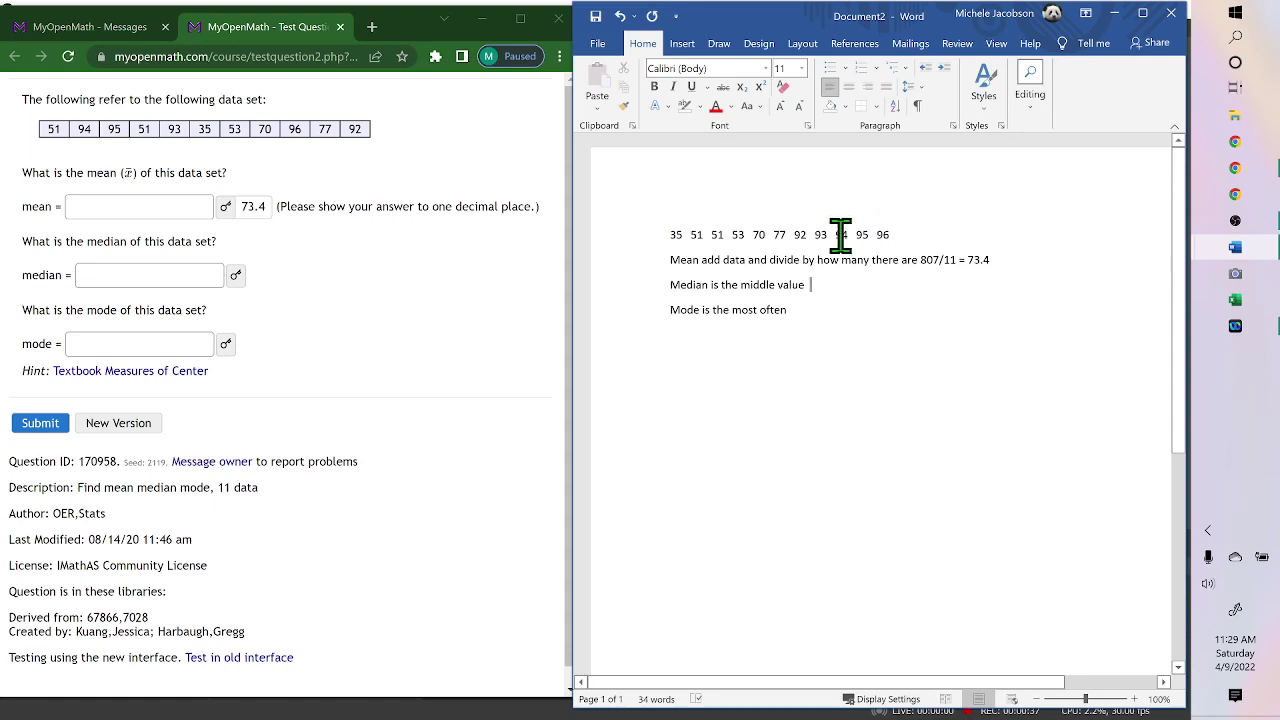
double_click(779, 234)
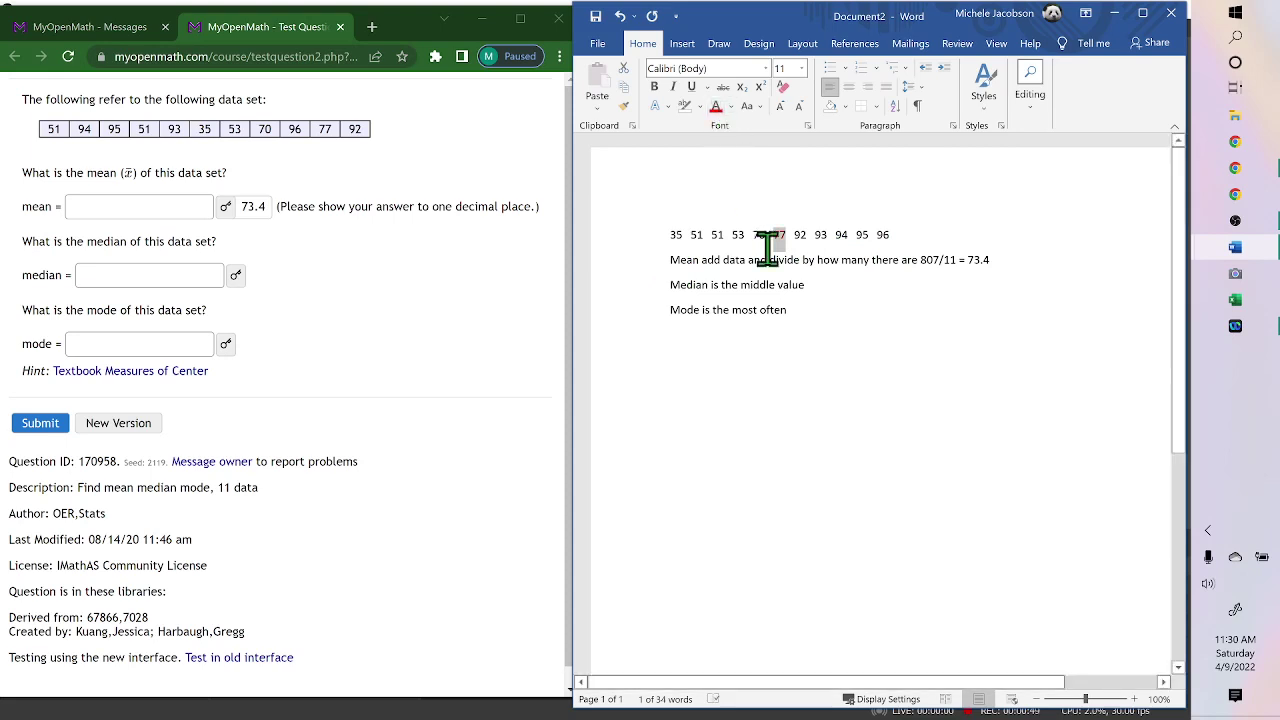
left_click(891, 400)
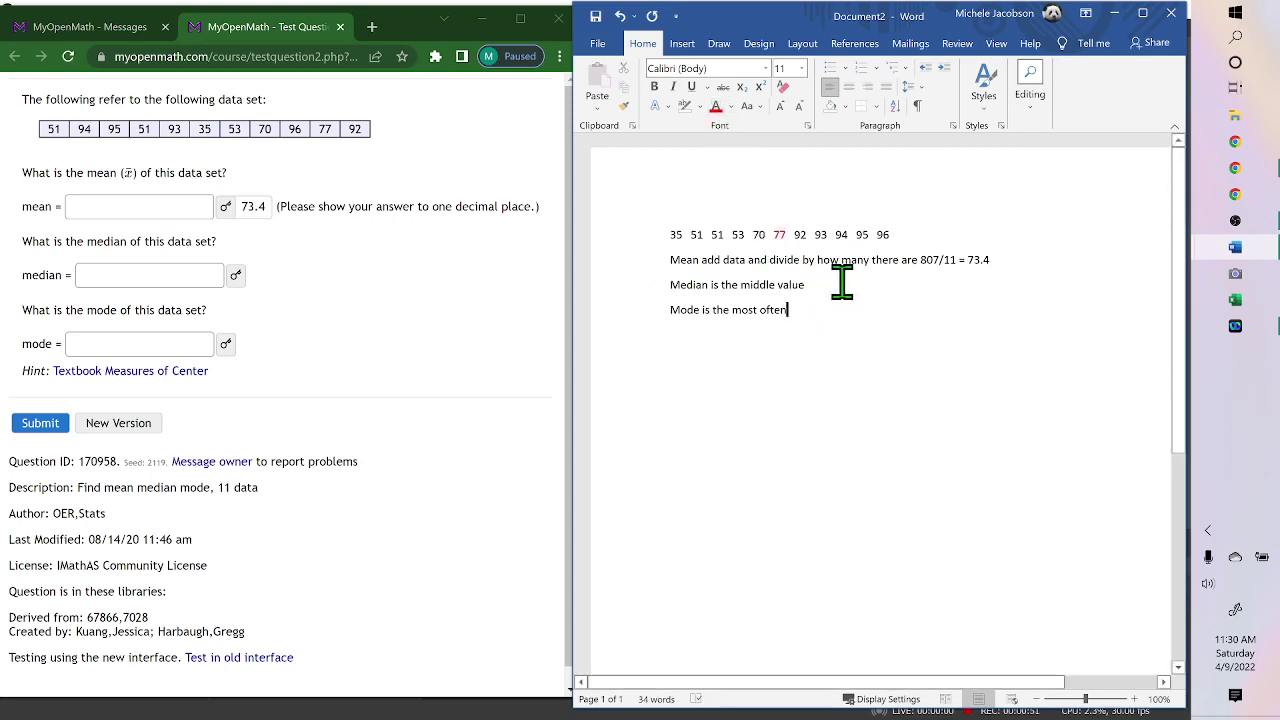
left_click(842, 284)
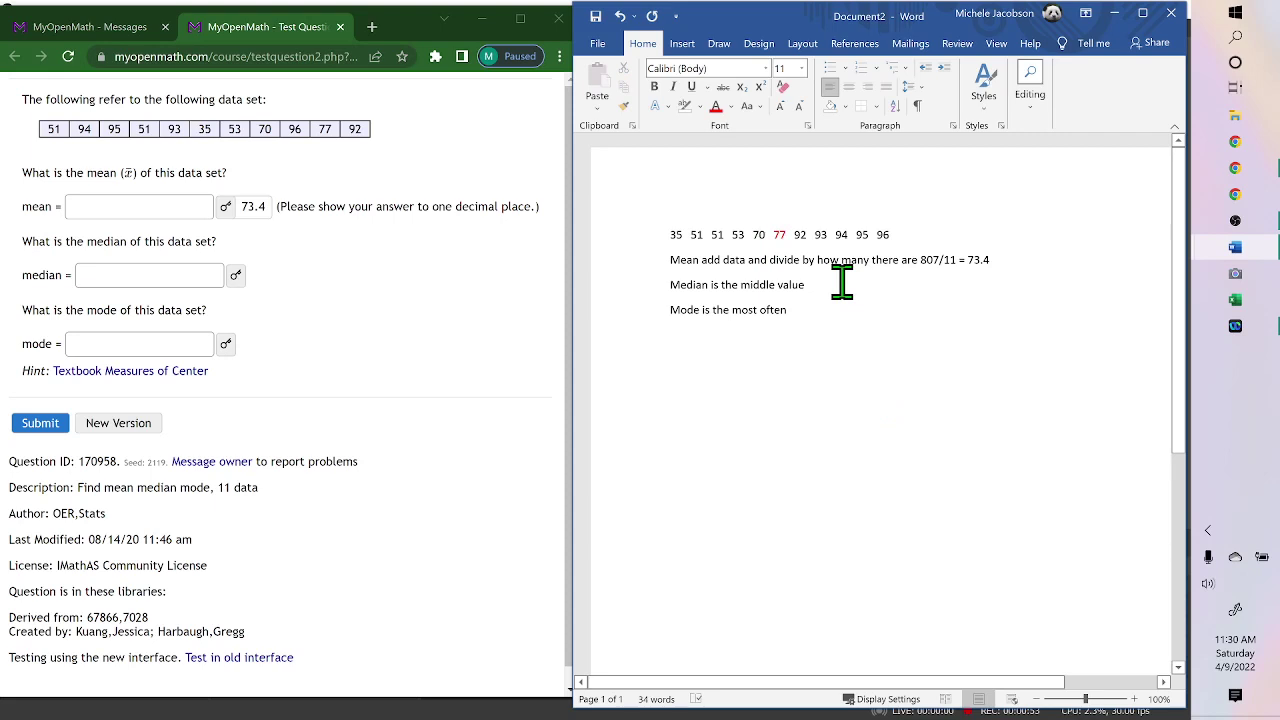
type("77")
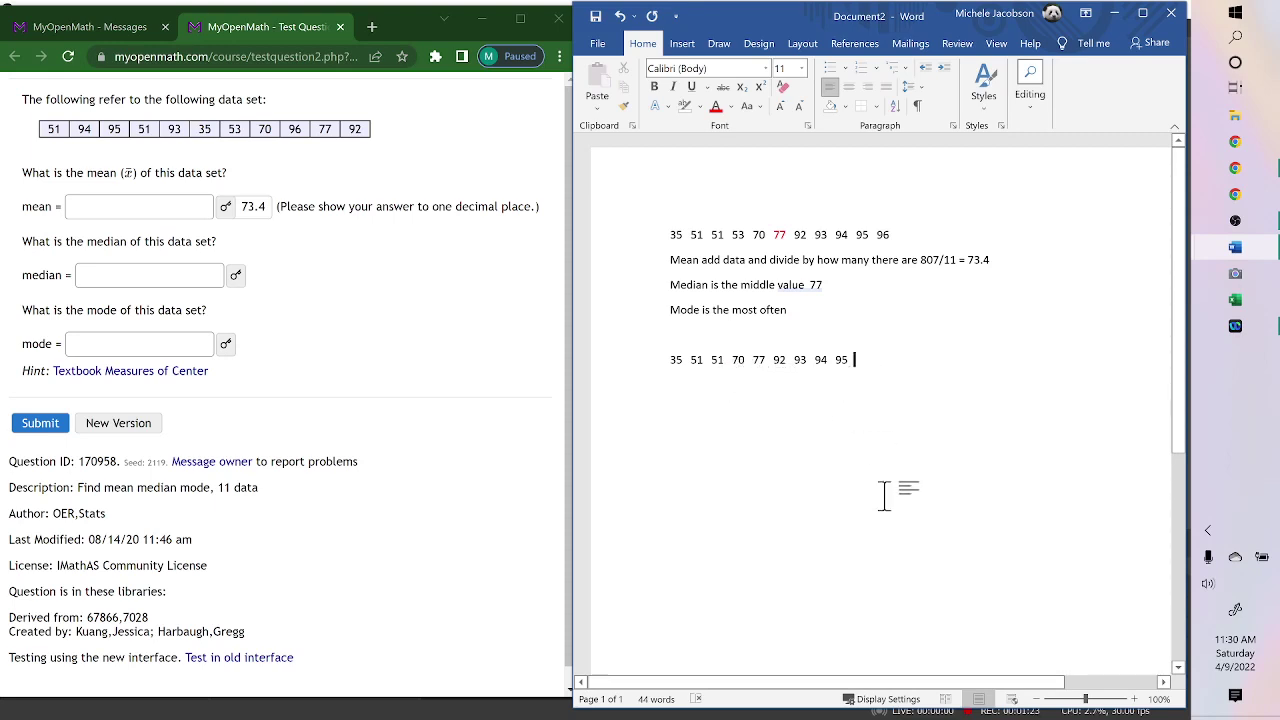
type("96")
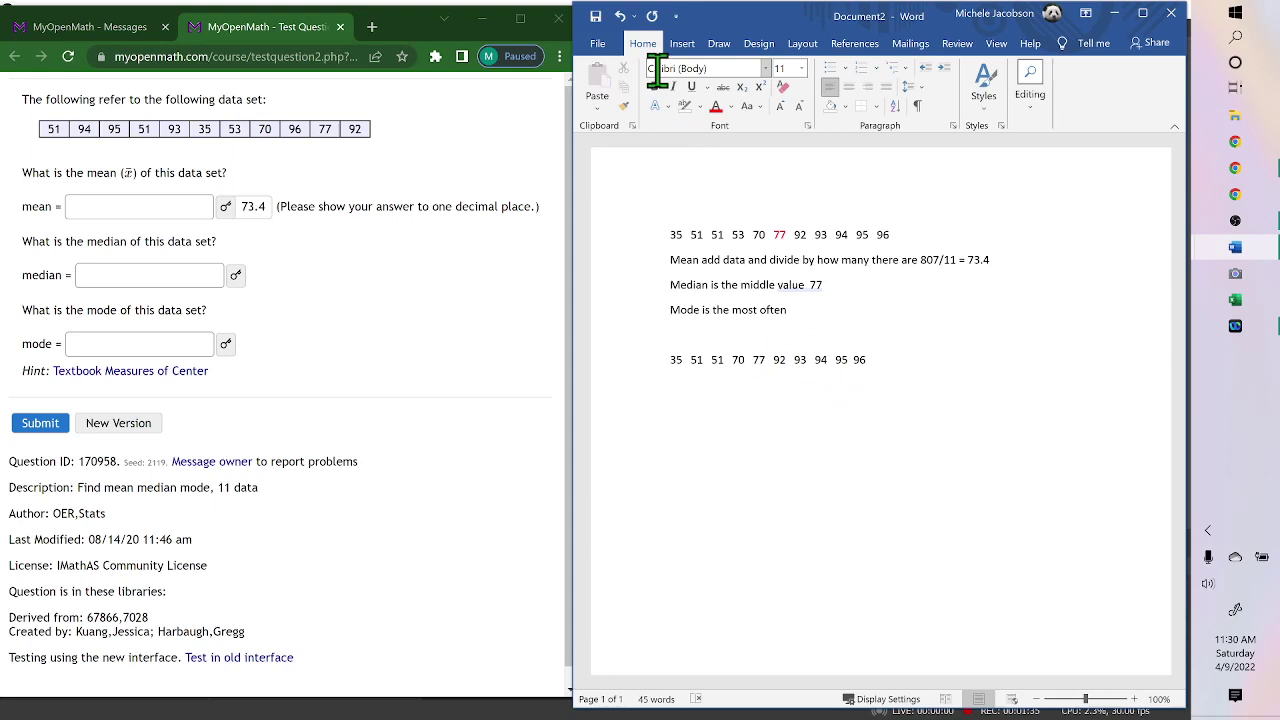
left_click(684, 44)
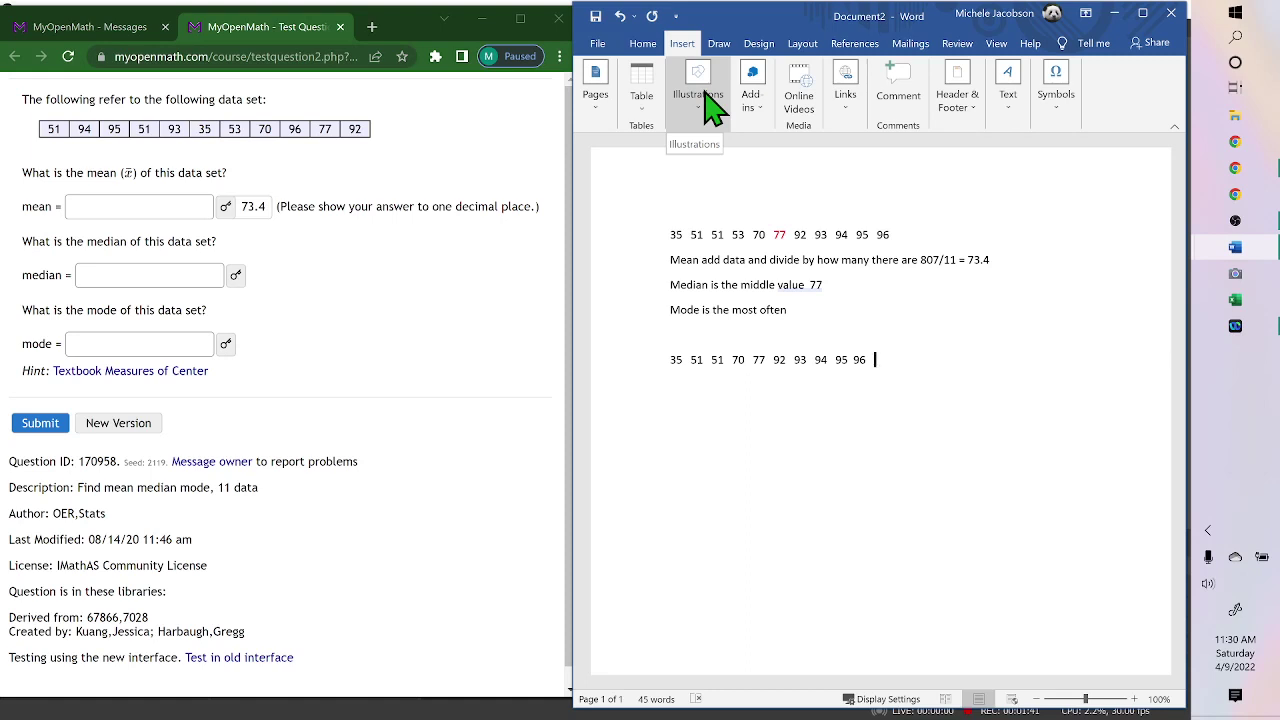
Draw a red pen divider between 77 and 92 in the ten-value list.
left_click(699, 108)
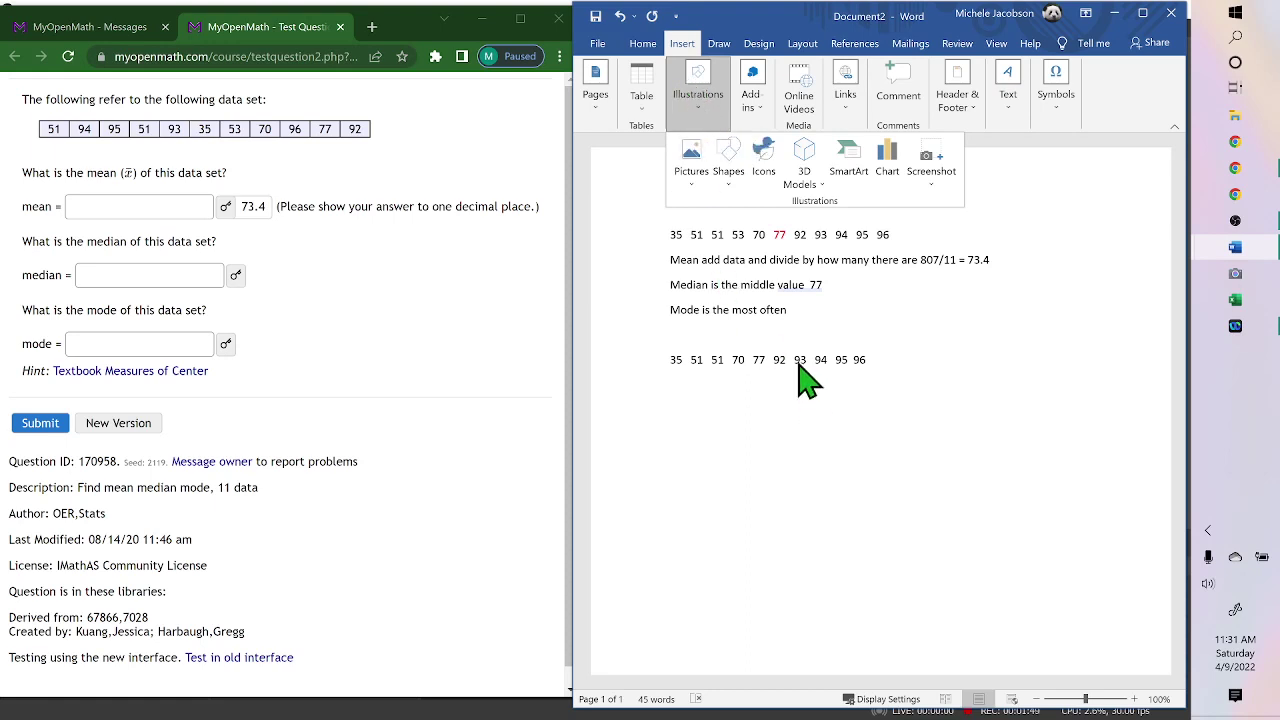
left_click(722, 44)
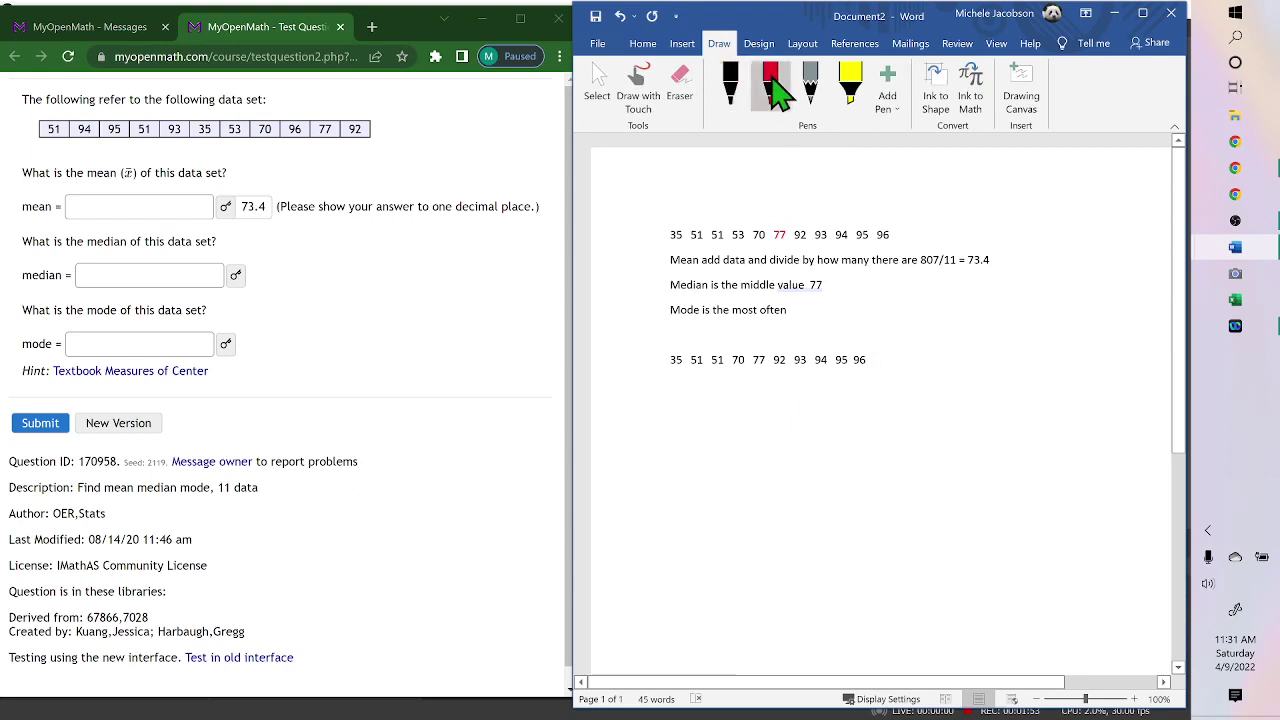
left_click(771, 82)
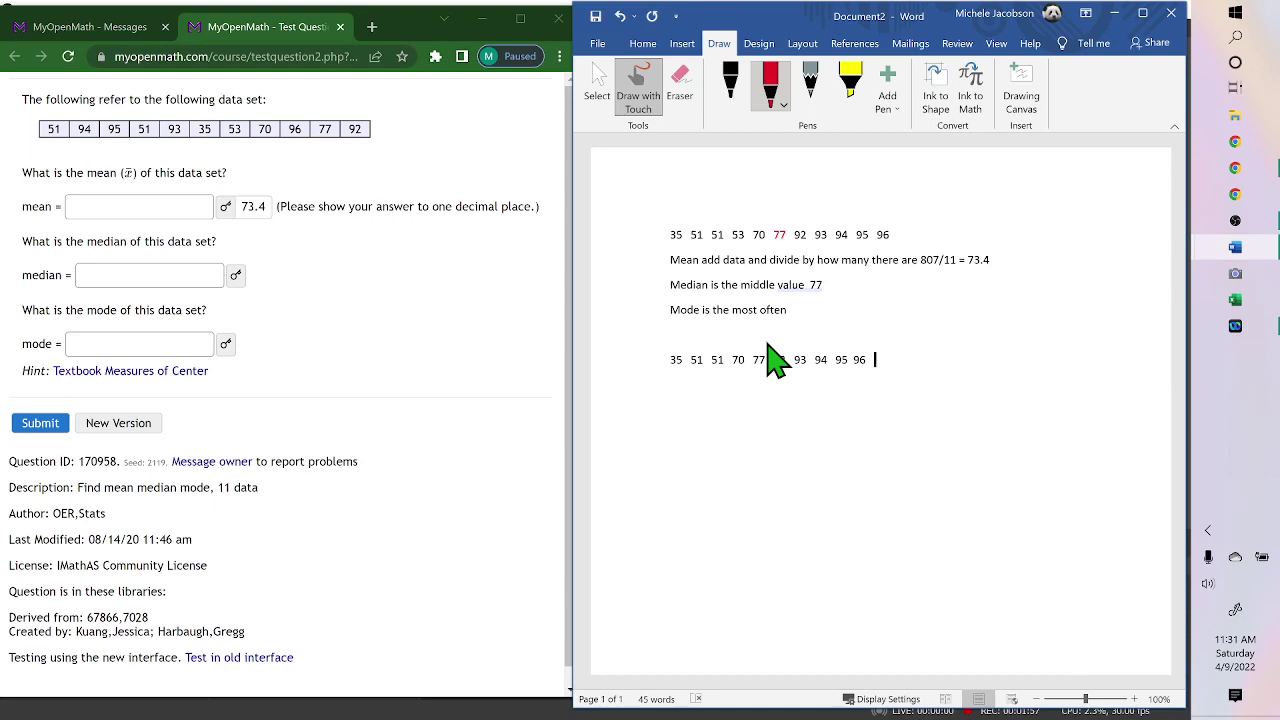
left_click_drag(767, 342, 767, 383)
left_click(643, 44)
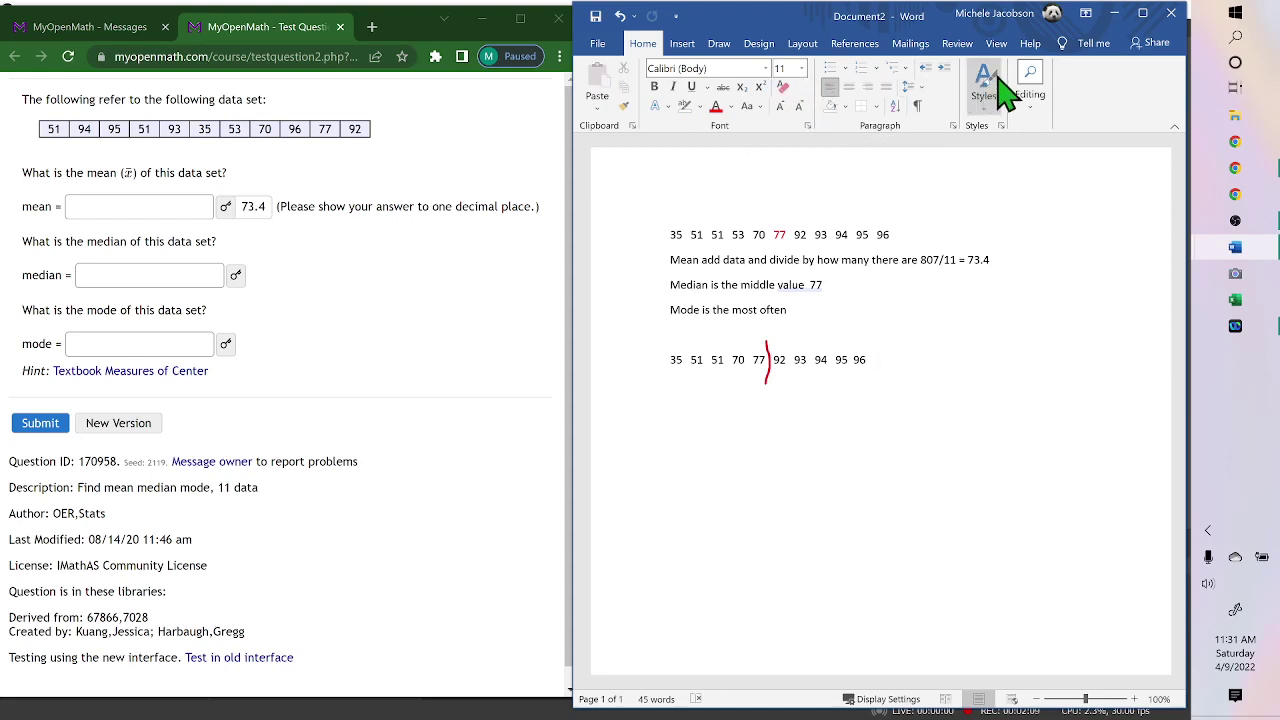
Type the even-count median formula (77+92)/2= after 96 in the ten-value list.
left_click(718, 68)
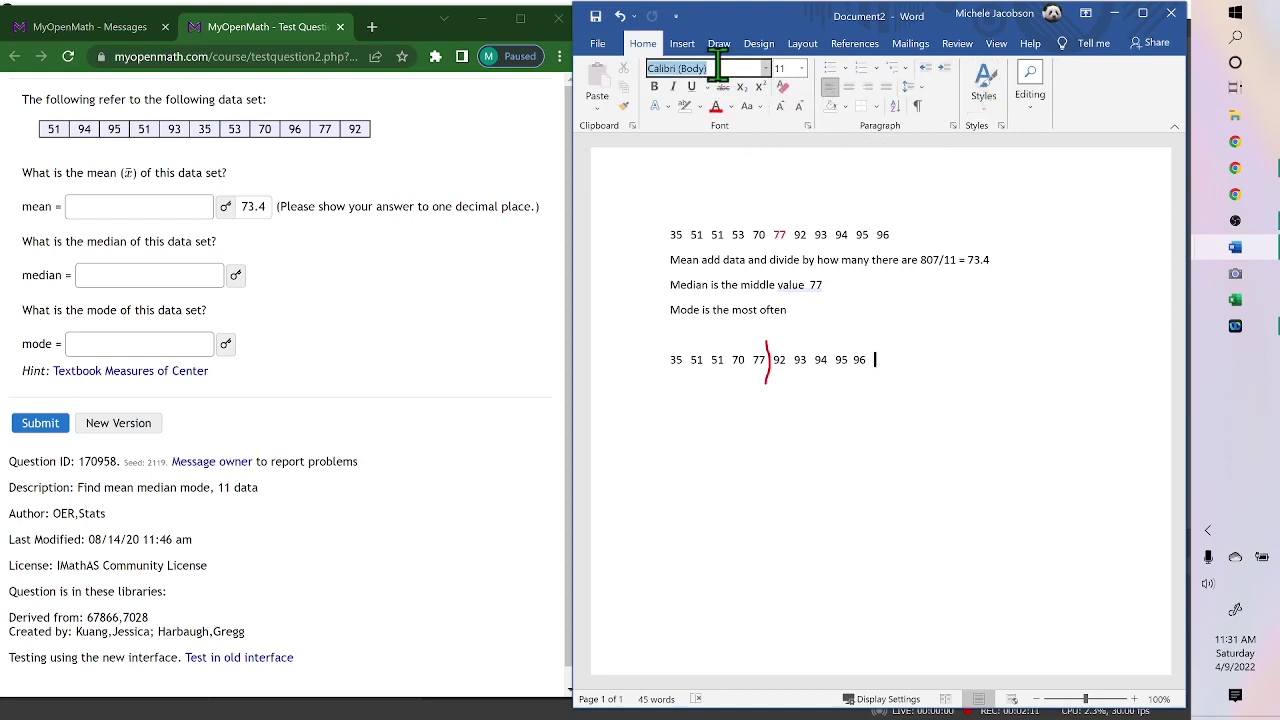
left_click(900, 349)
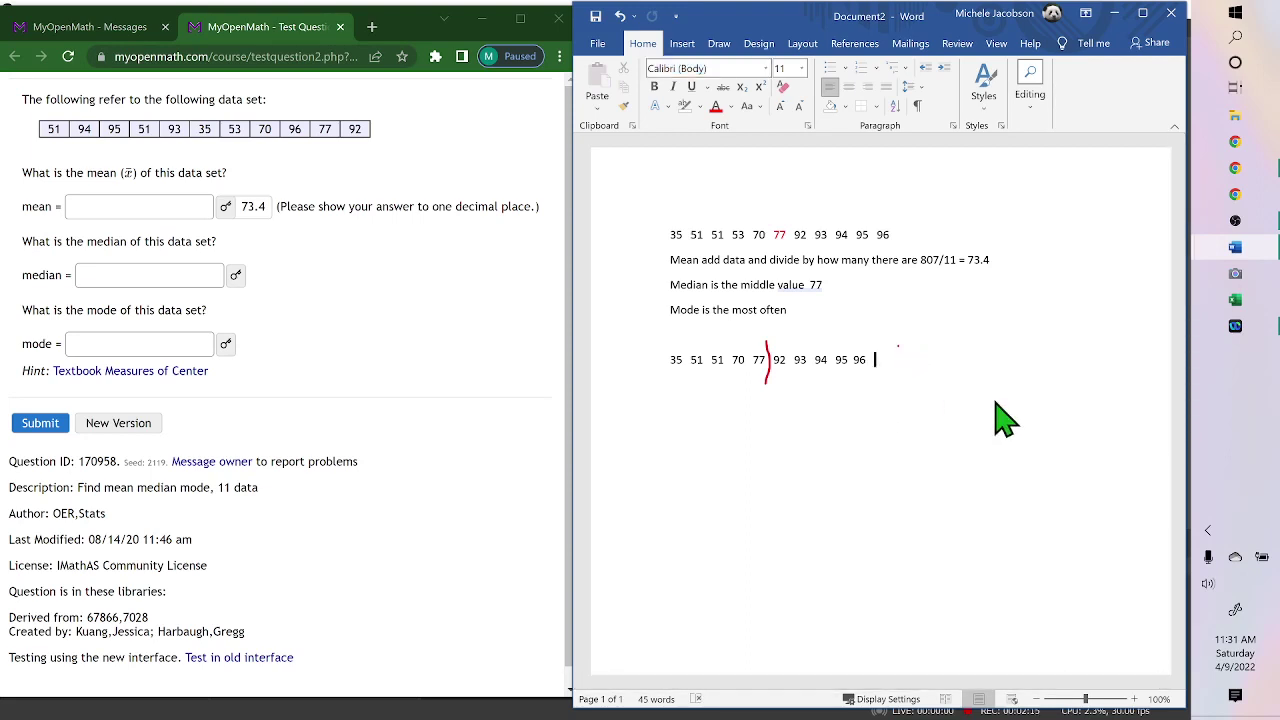
left_click(653, 88)
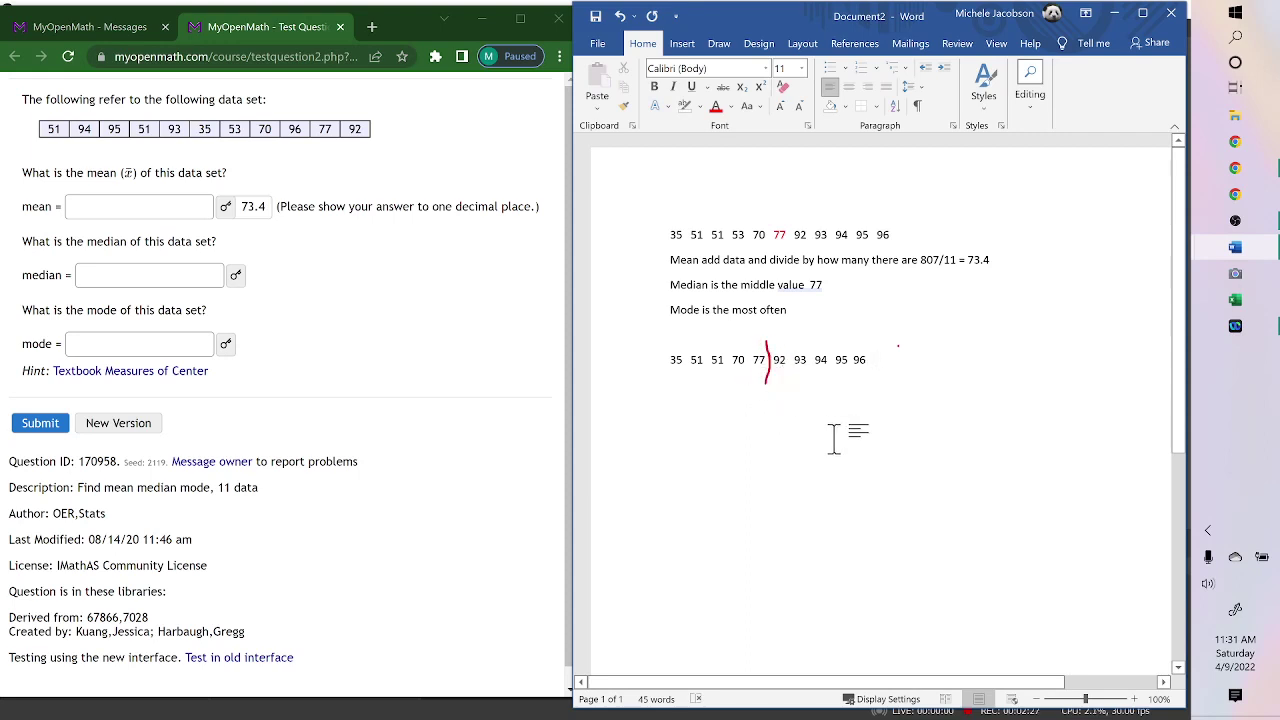
type("(")
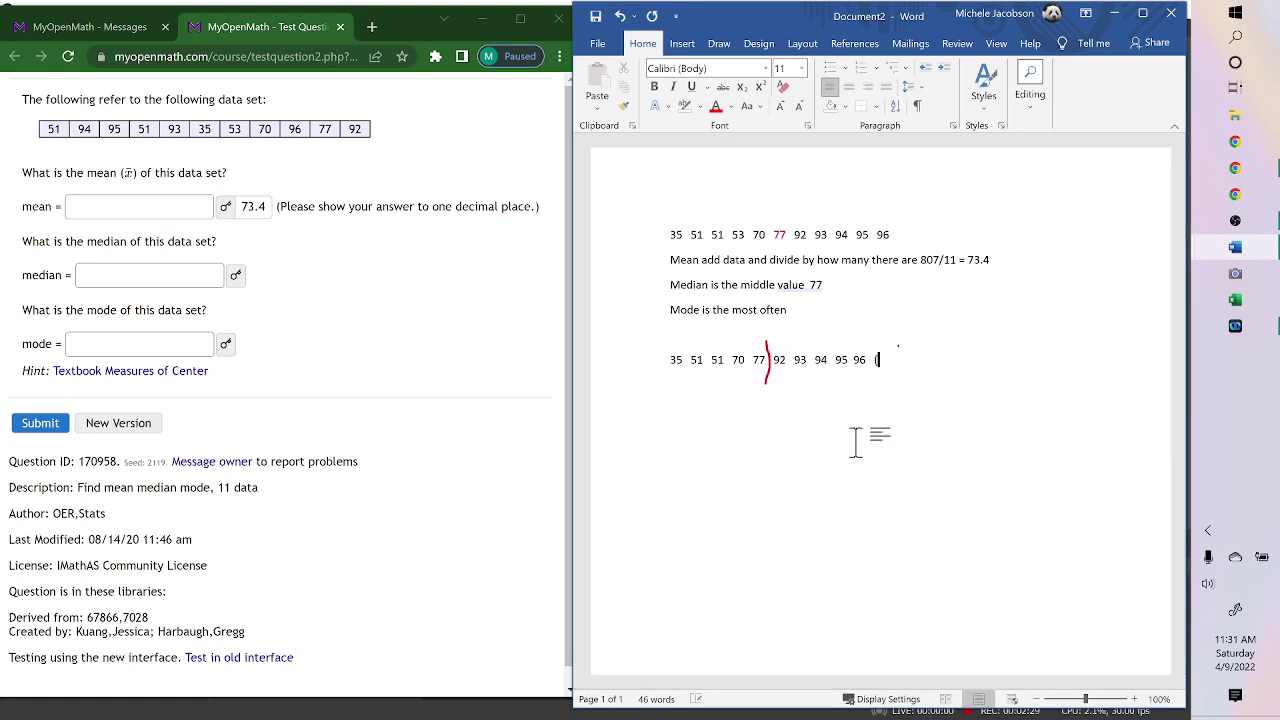
type("77+9")
type("2)/2=")
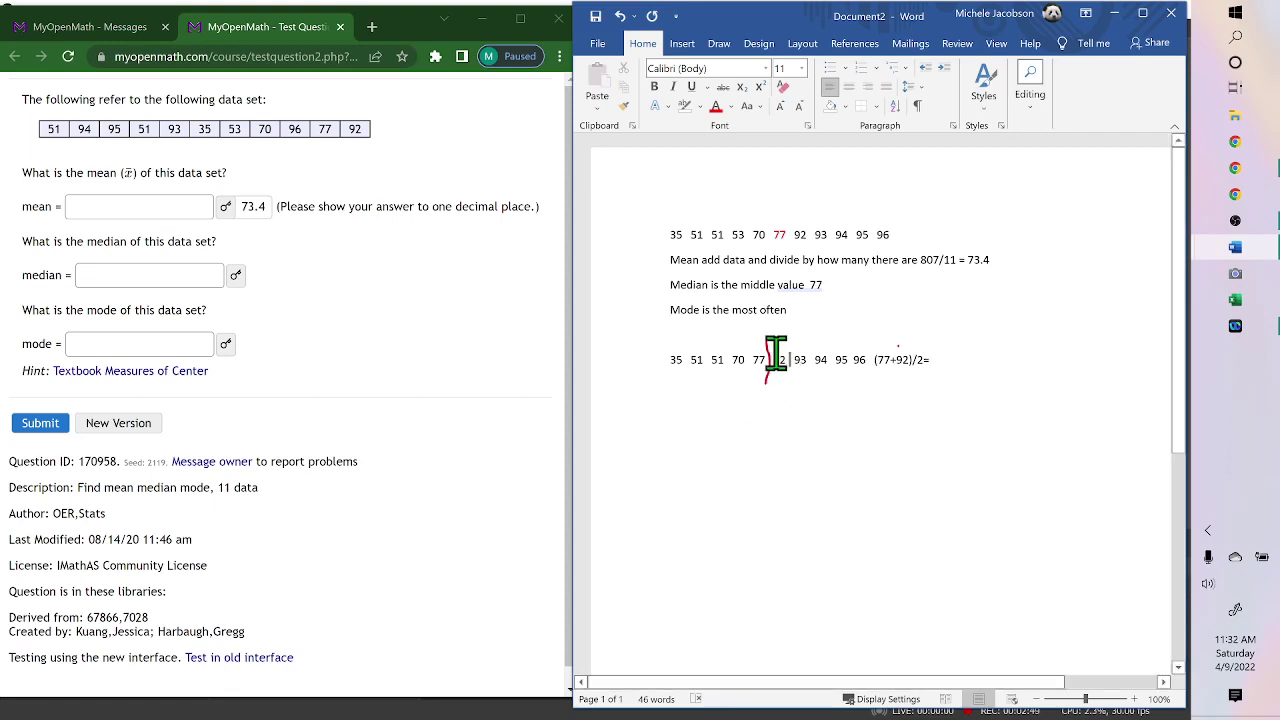
Highlight the middle values 77 and 92, then return the cursor to the formula's end.
left_click(760, 350)
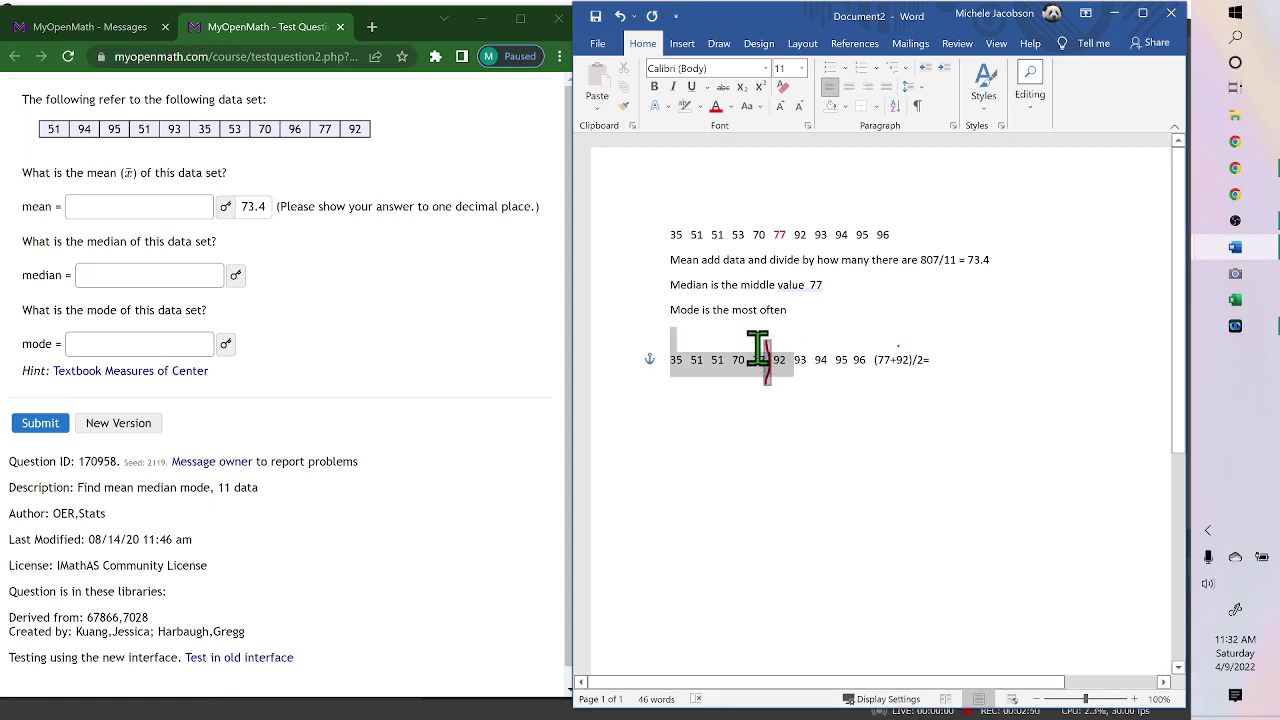
left_click(800, 395)
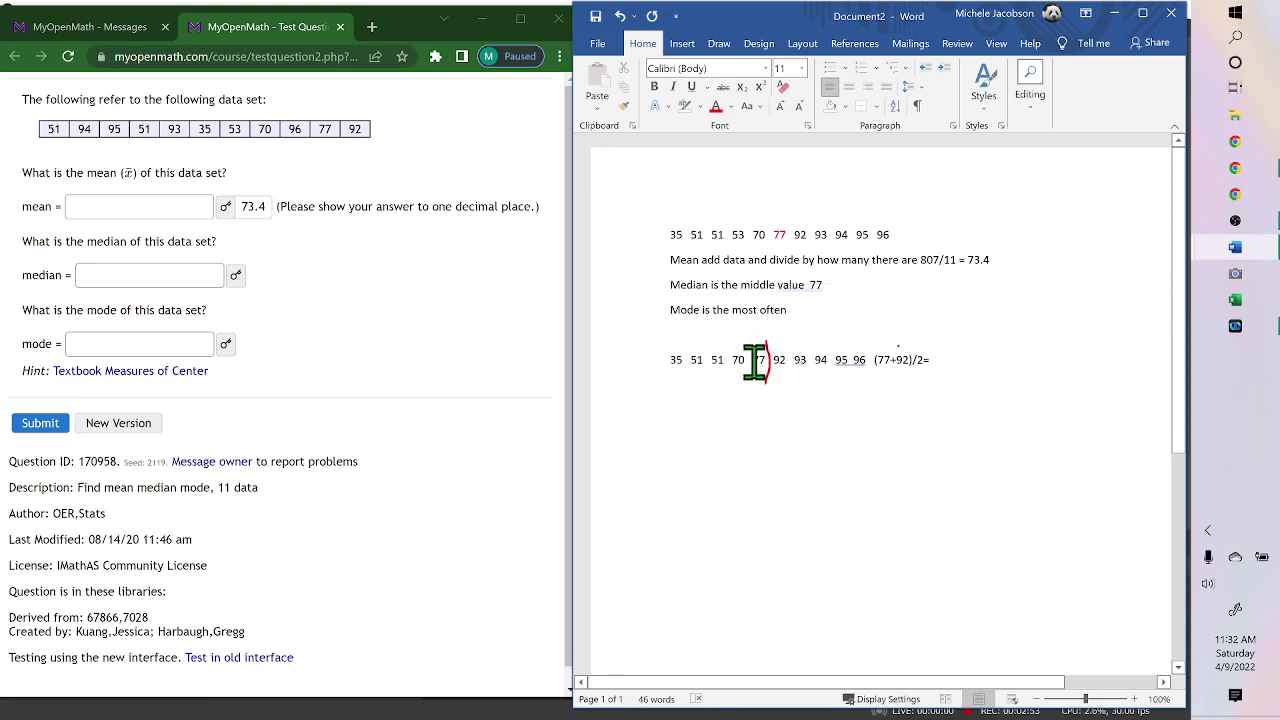
double_click(755, 362)
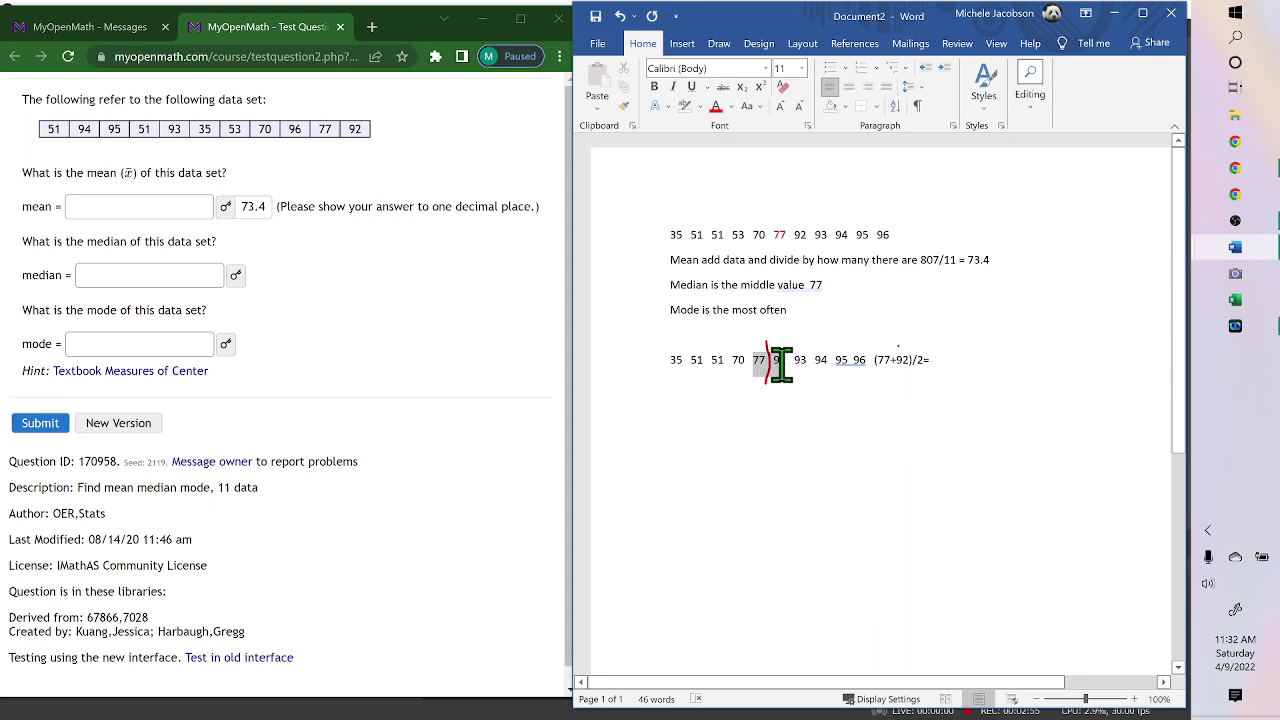
left_click_drag(781, 365, 786, 378)
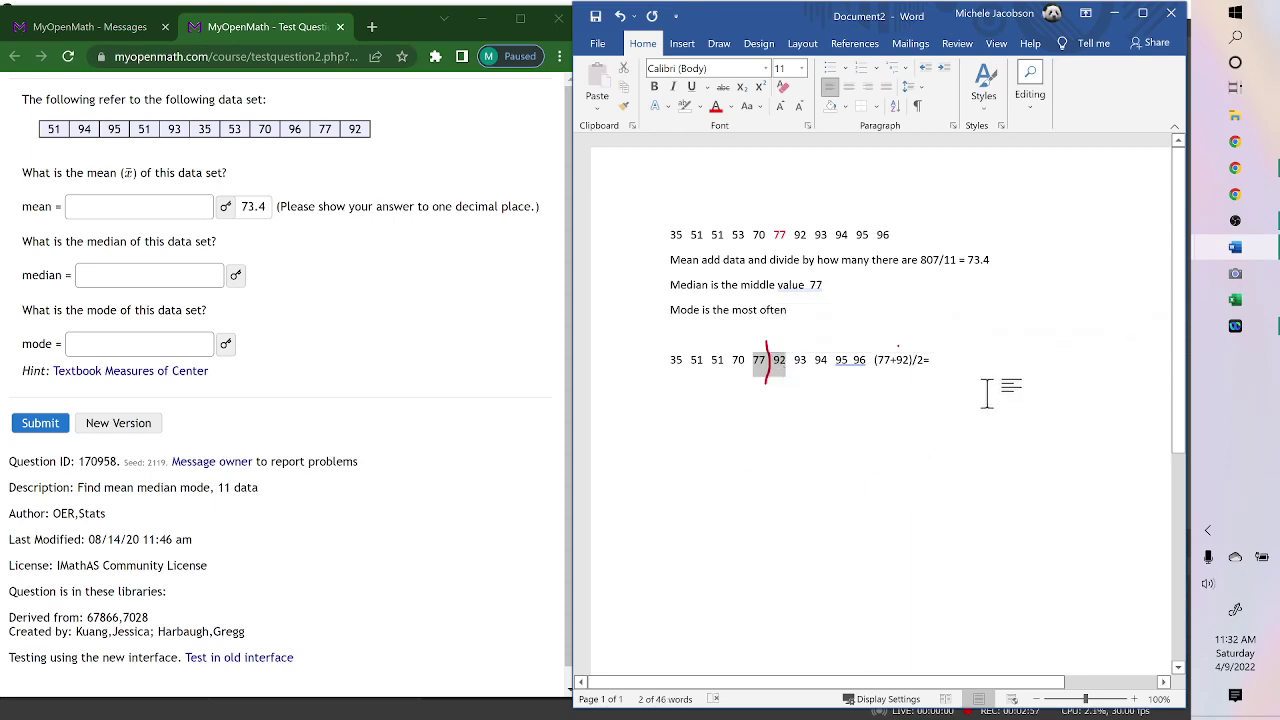
left_click(962, 358)
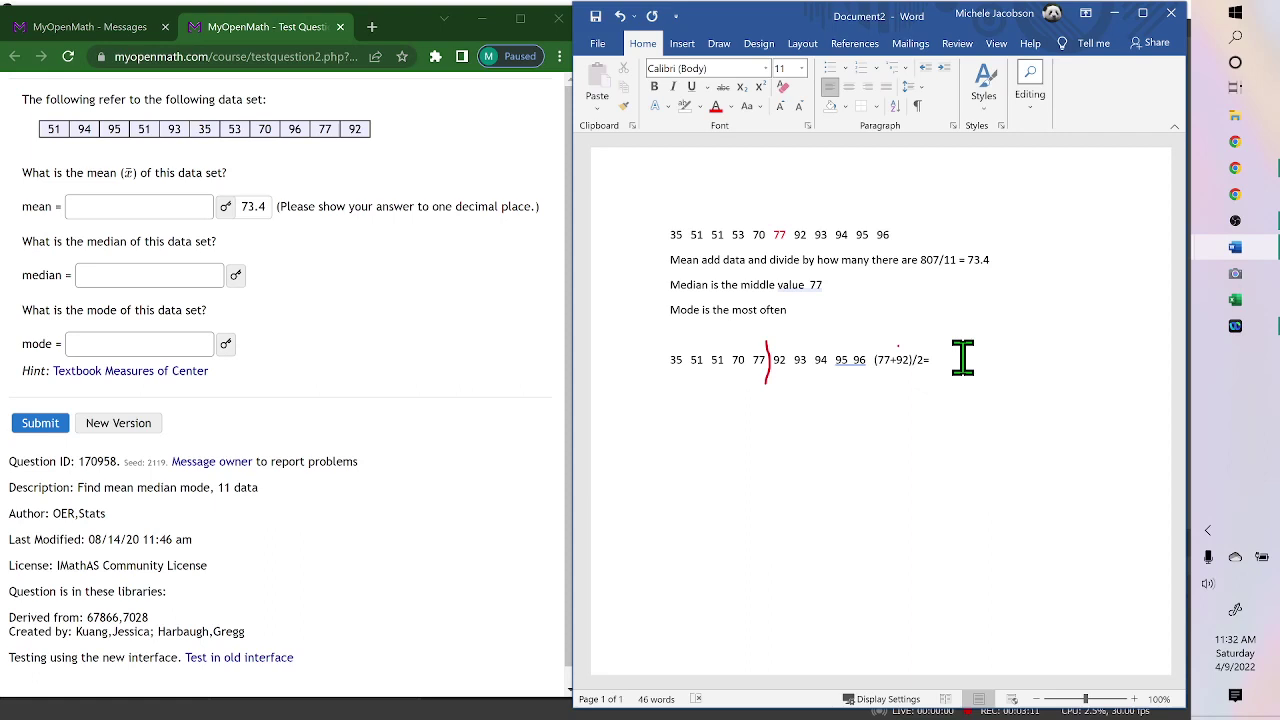
Complete the median as 84.5 and record 51 as the mode.
type("84.")
type("51")
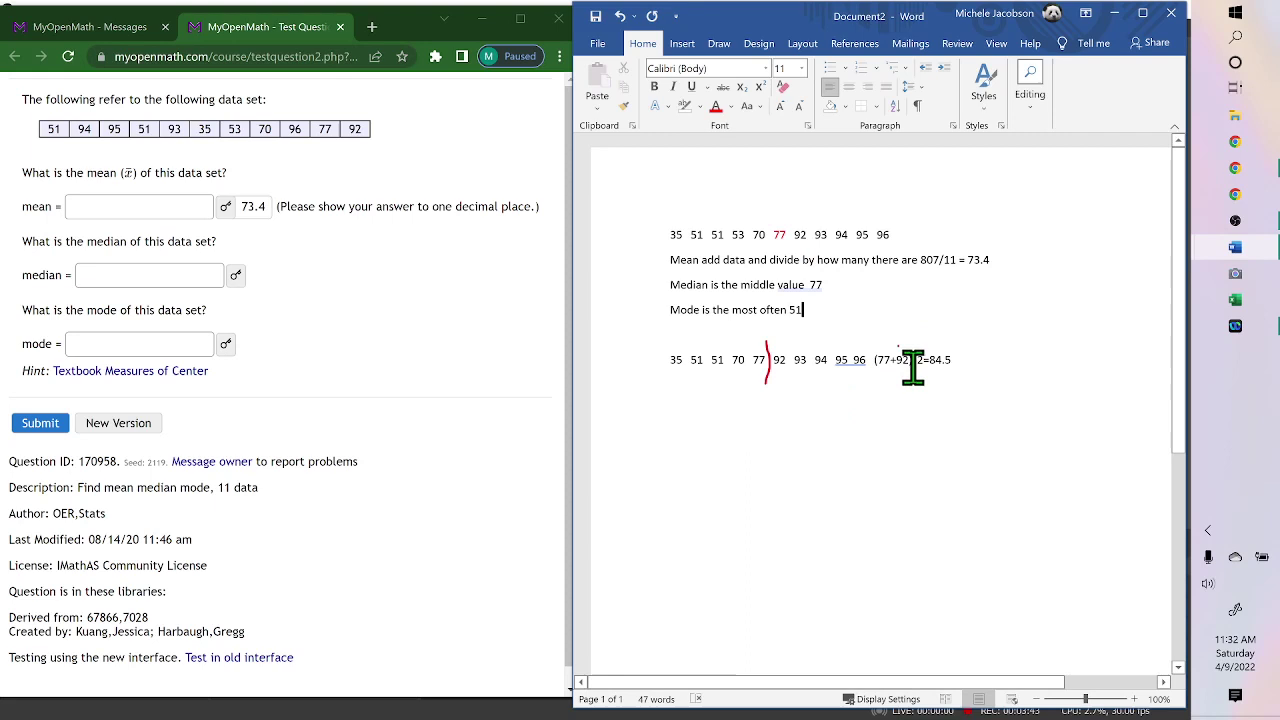
left_click(666, 424)
left_click(952, 362)
key("Return")
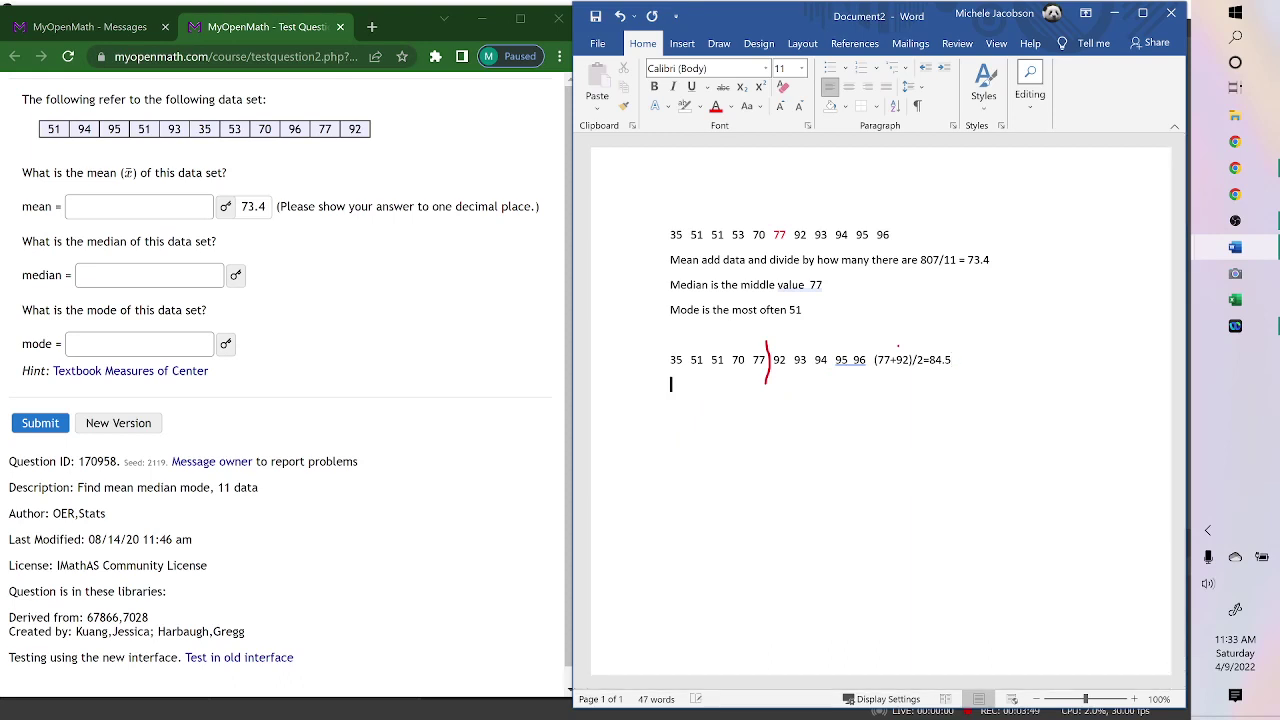
type("55 56 57 57 57 58 58 5")
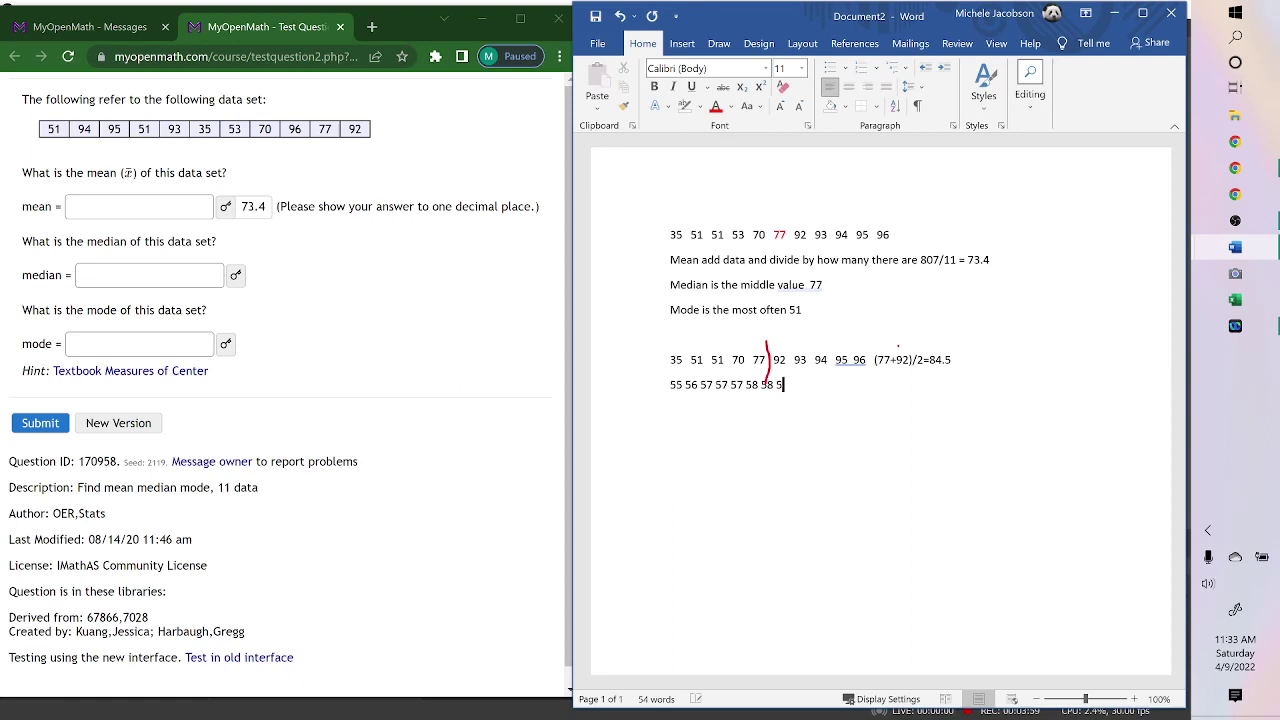
type("8")
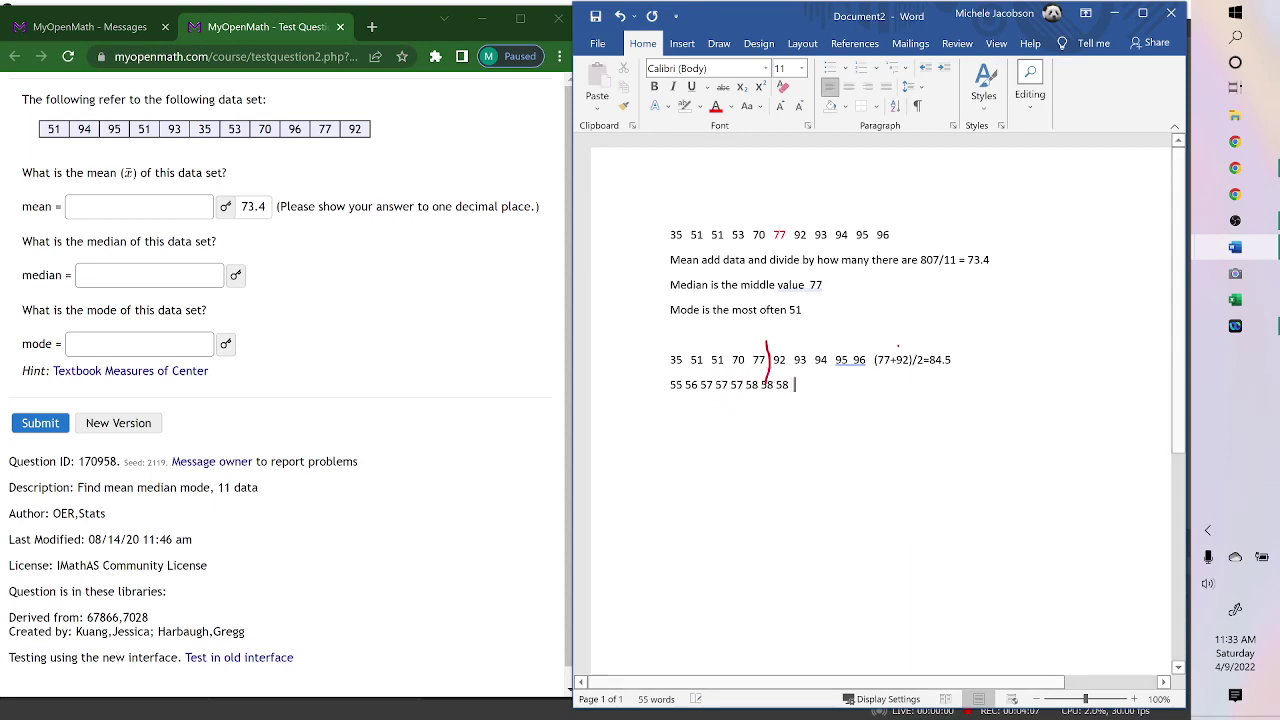
type("mo")
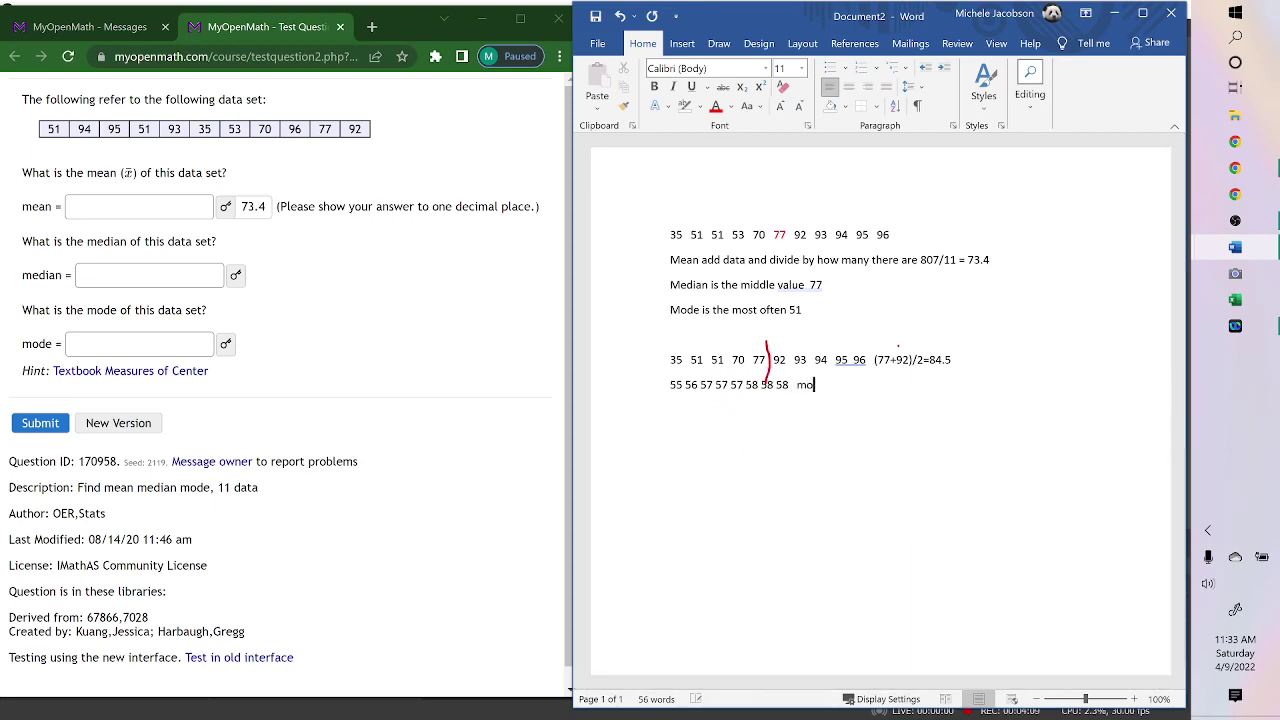
type("de 58 , 57")
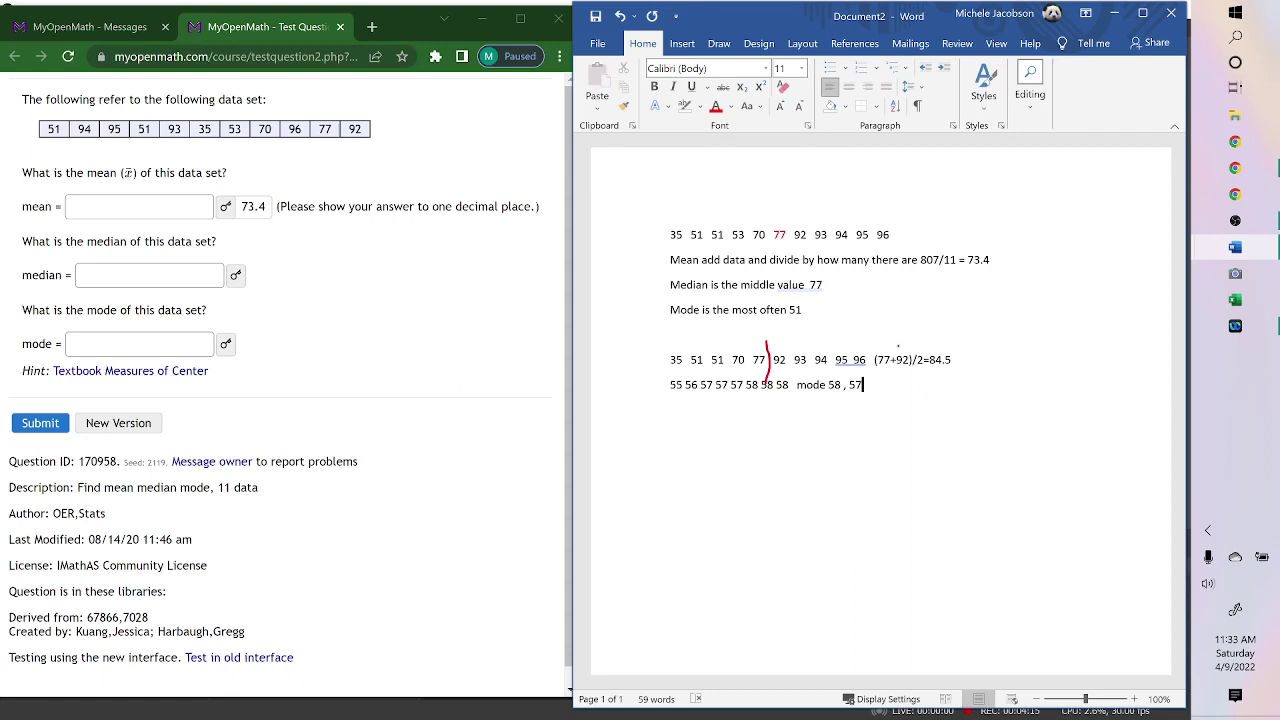